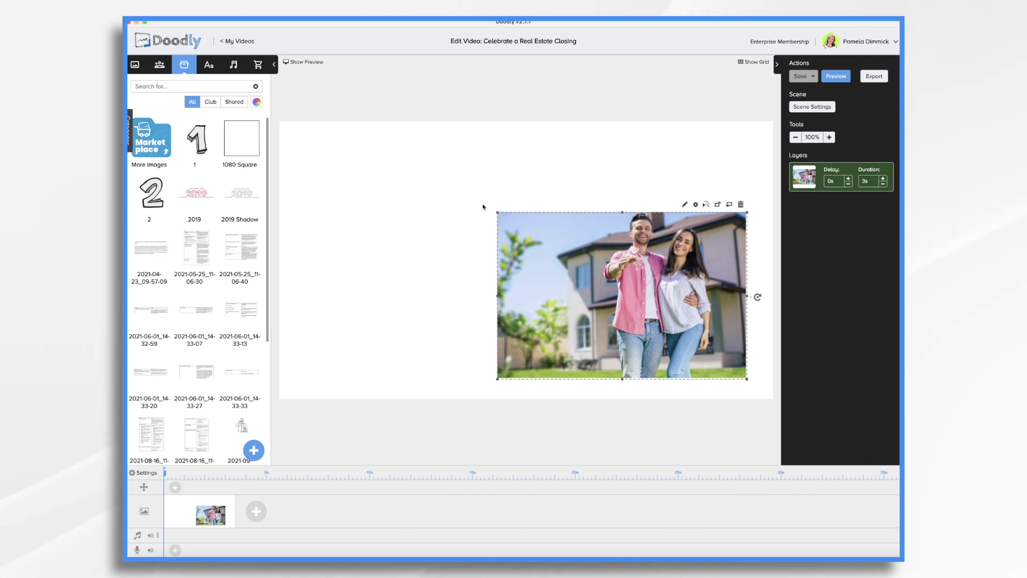
Step: Enlarge the house photo and add the red SOLD stamp from a 'sold' image search as a new layer
drag(498, 214, 437, 205)
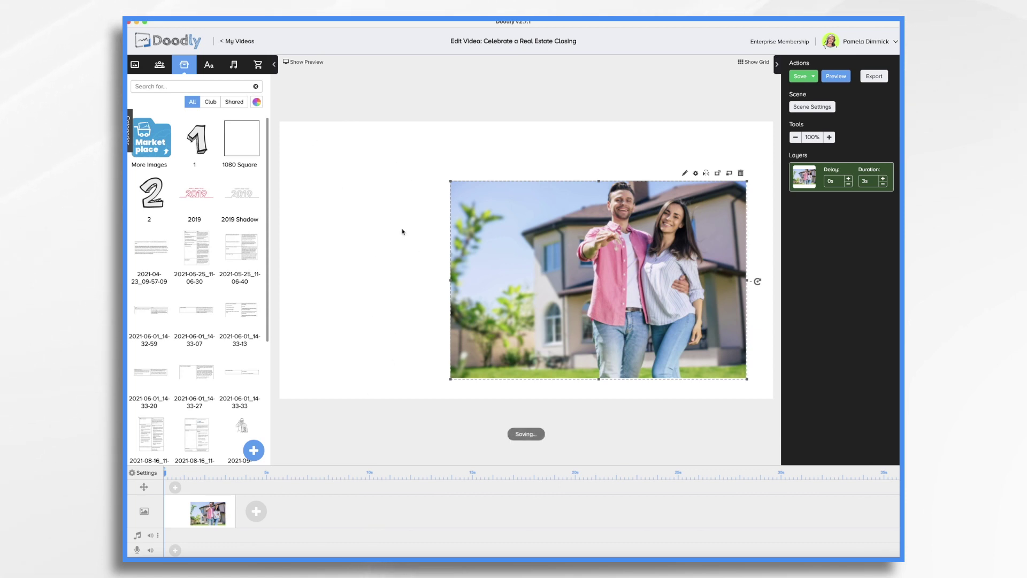
click(191, 85)
text(sold)
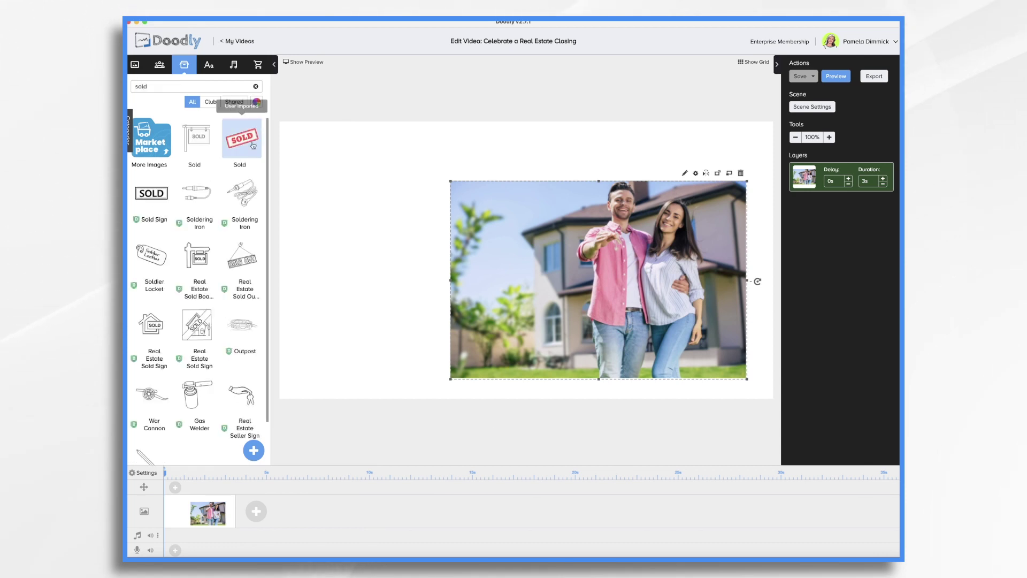
drag(253, 145, 508, 318)
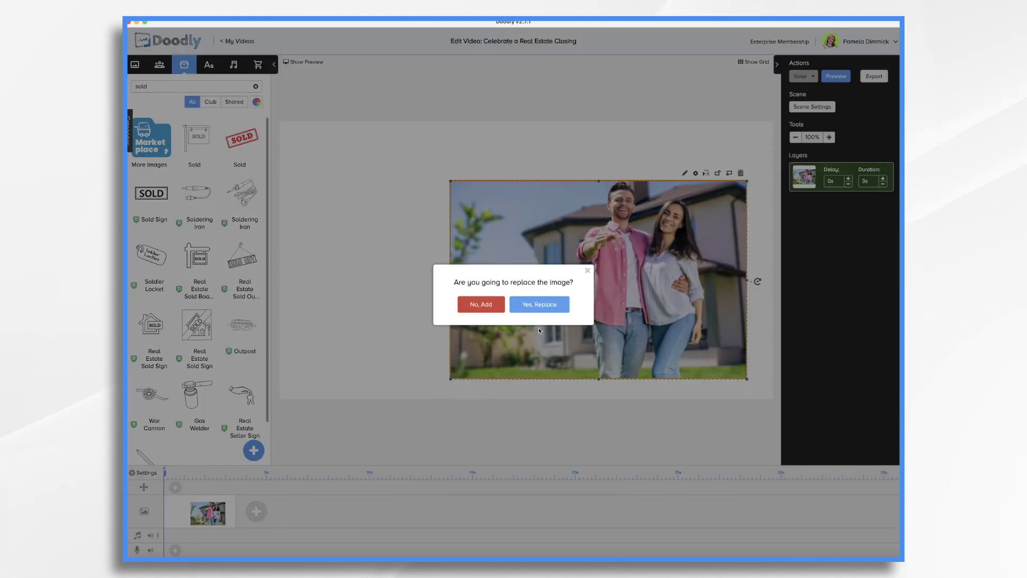
click(477, 305)
Step: Position the SOLD stamp over the photo's lower right corner and readjust the photo's size and position
drag(517, 313, 640, 303)
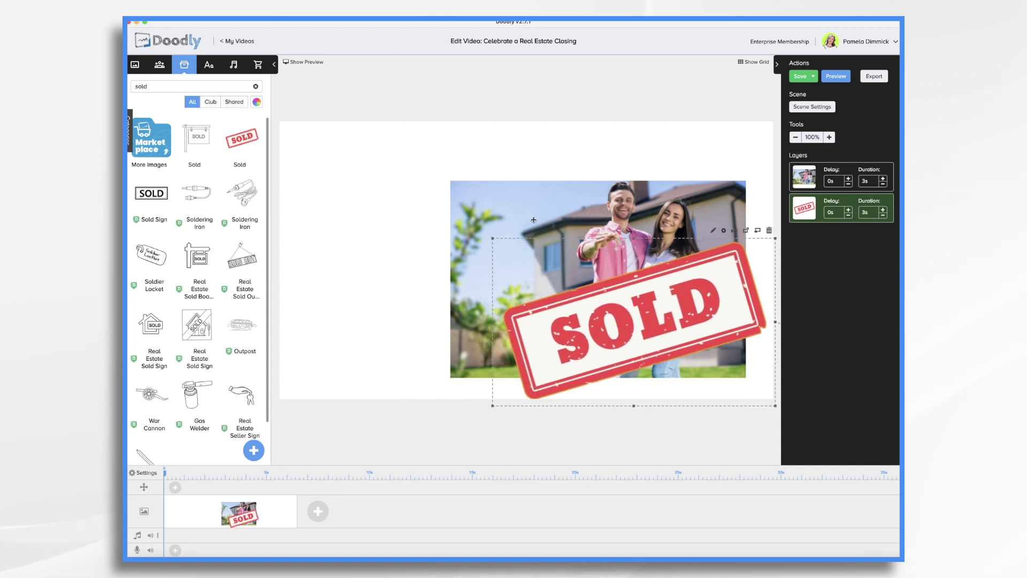
drag(512, 201, 491, 183)
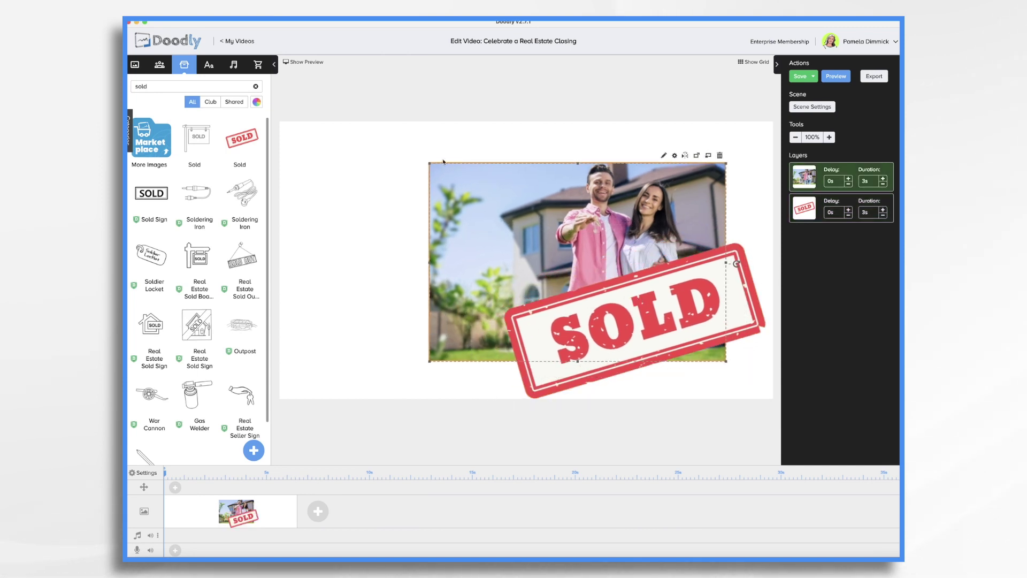
drag(431, 165, 376, 127)
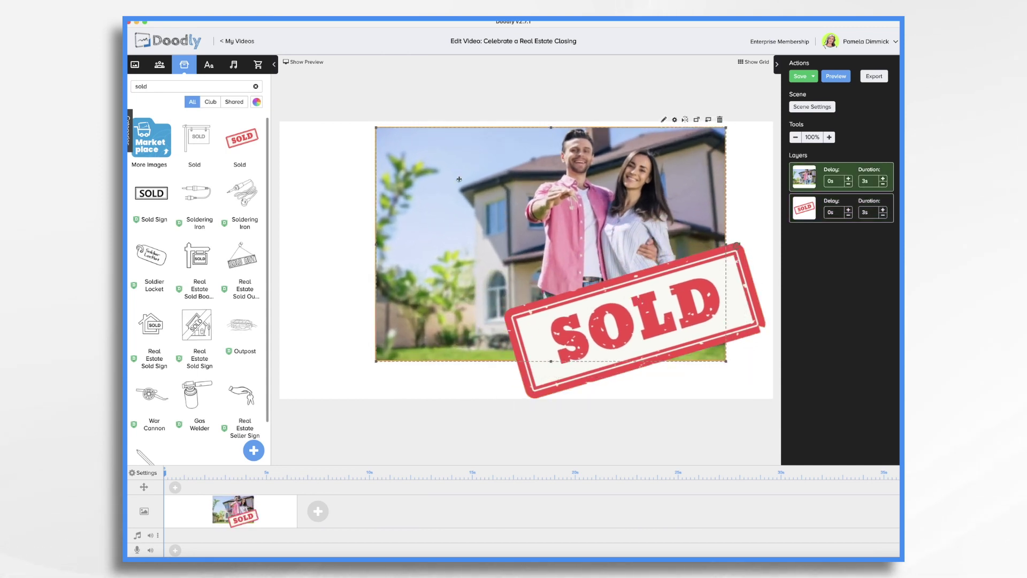
drag(467, 192, 482, 206)
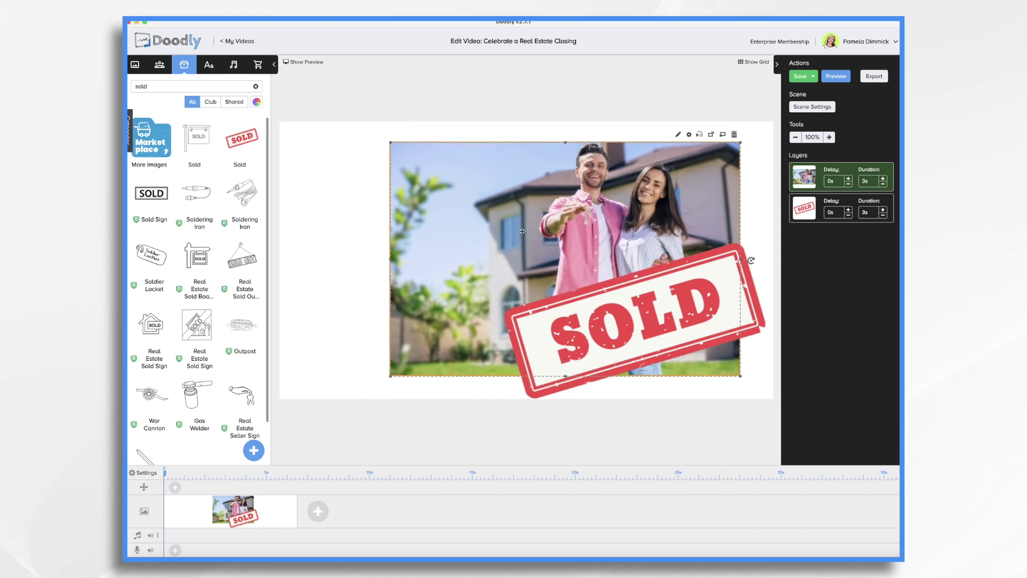
click(615, 314)
drag(615, 314, 619, 312)
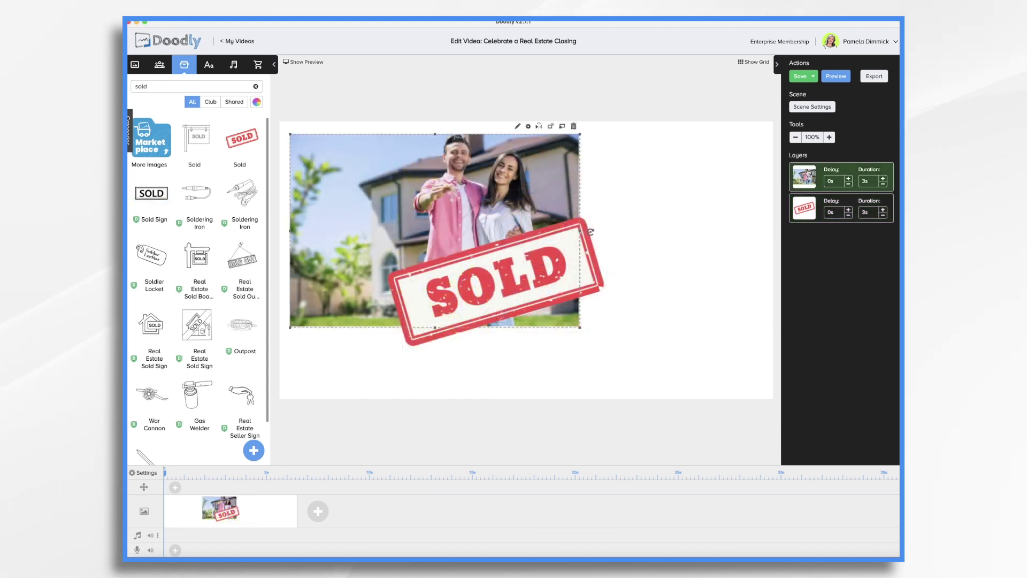
Step: Set the house photo's reveal mode to Fade and save
click(518, 126)
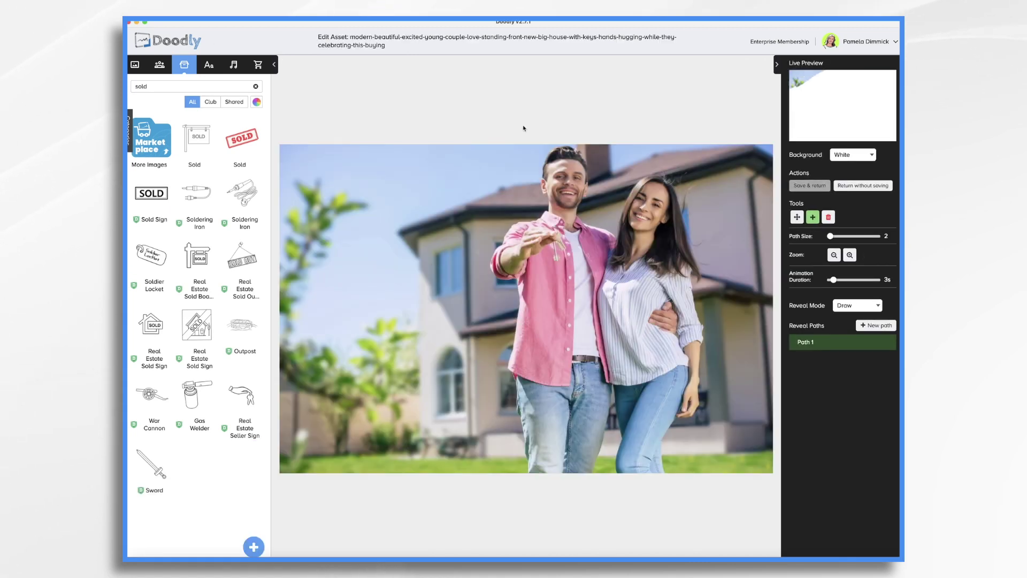
click(852, 305)
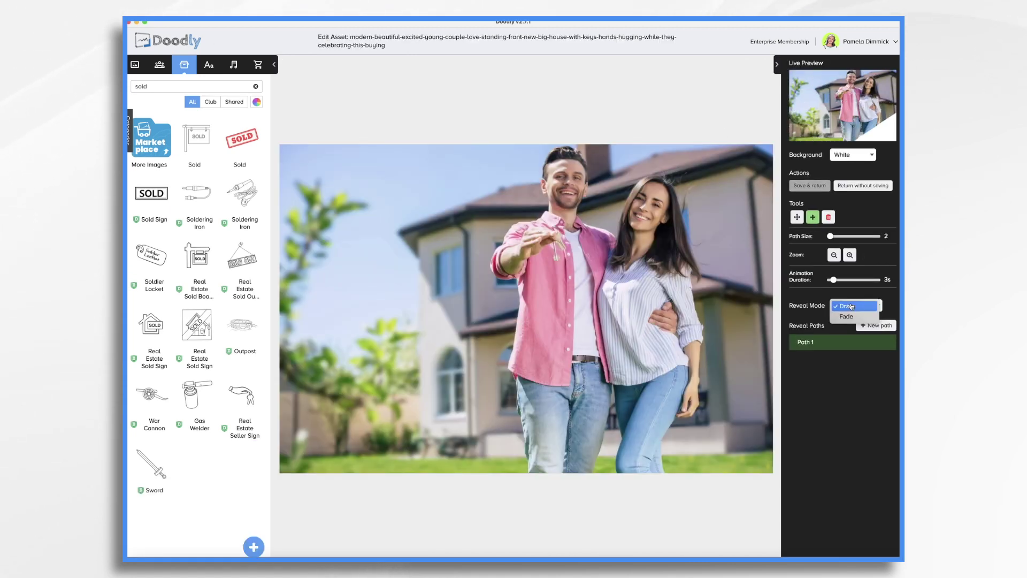
click(847, 316)
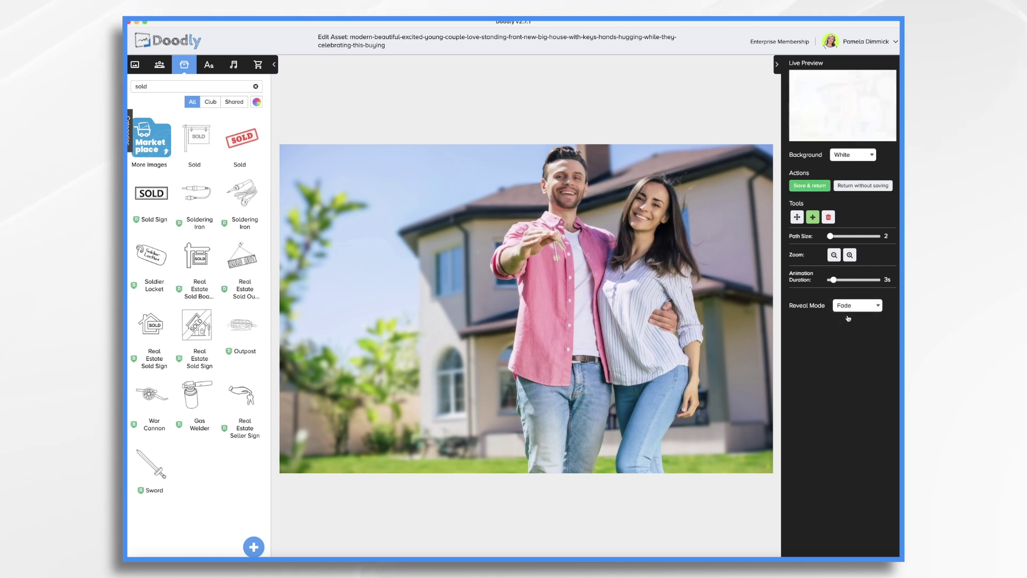
click(810, 186)
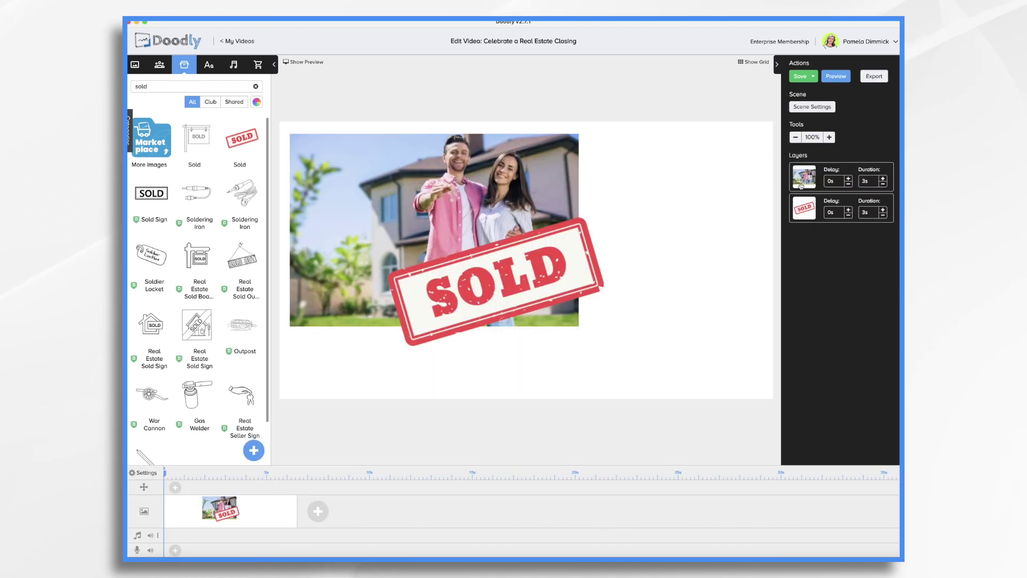
Step: Set the SOLD stamp's reveal mode to Fade as well and save
click(532, 265)
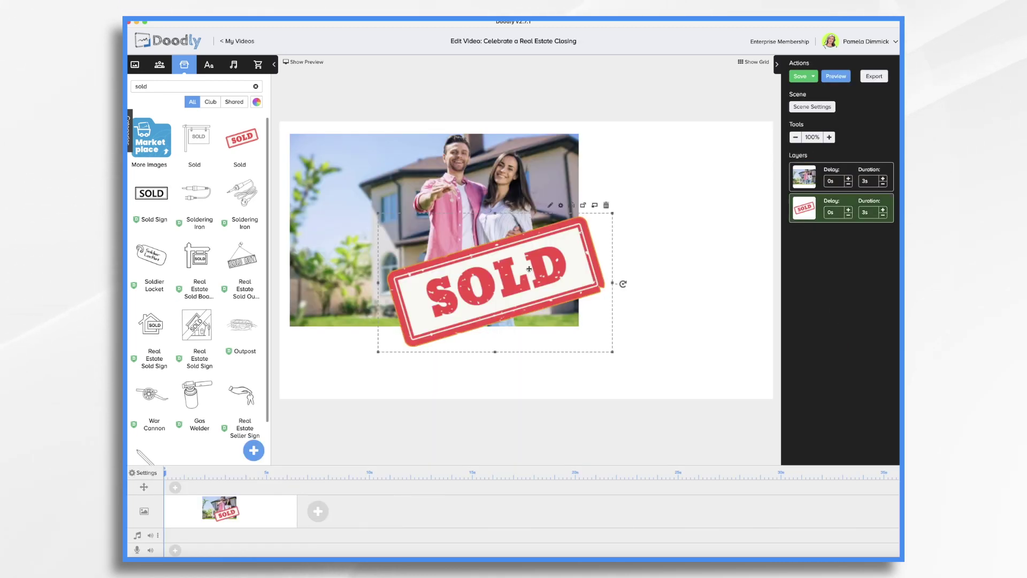
click(550, 207)
click(856, 297)
click(846, 308)
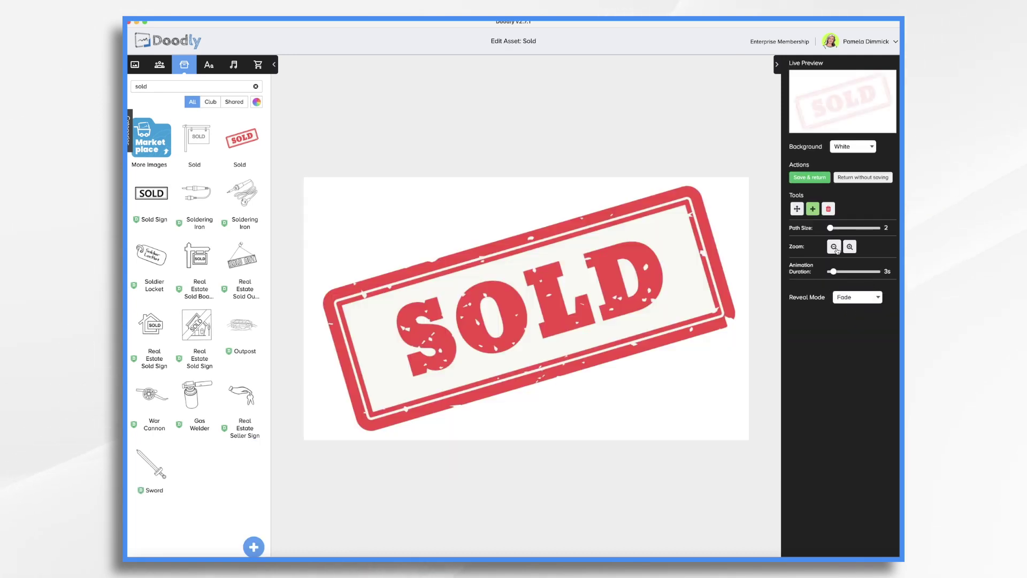
click(810, 178)
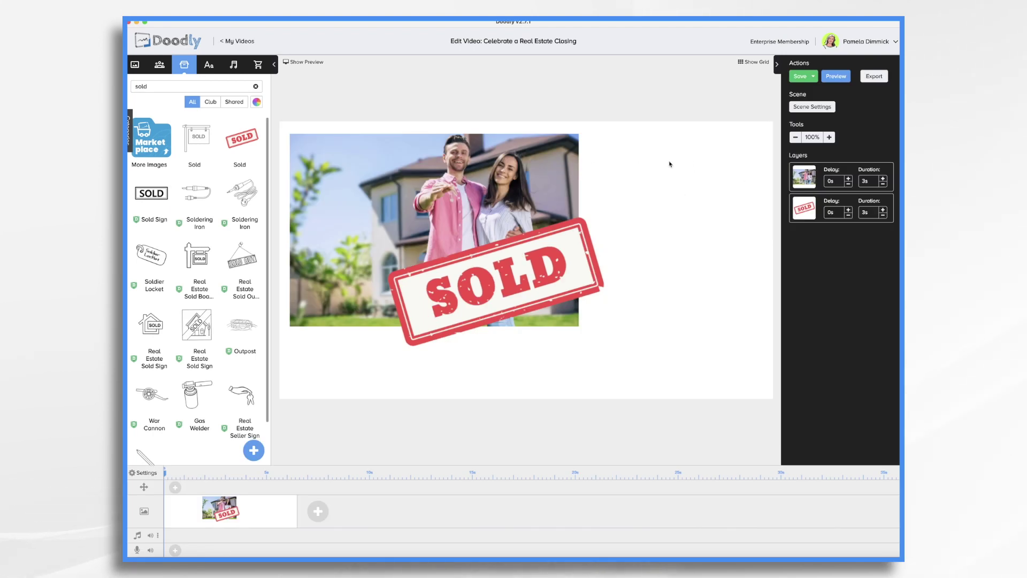
Step: Add a large Acme-Regular 'San Diego' title below the photo and an Akrobat-Semibold text element at upper right
click(208, 65)
drag(195, 115, 449, 360)
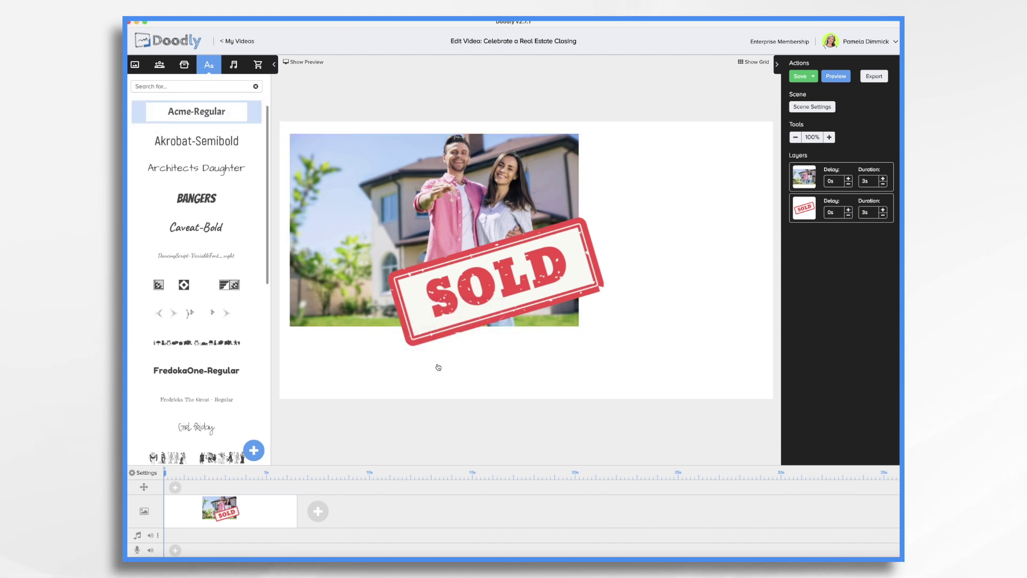
double_click(457, 369)
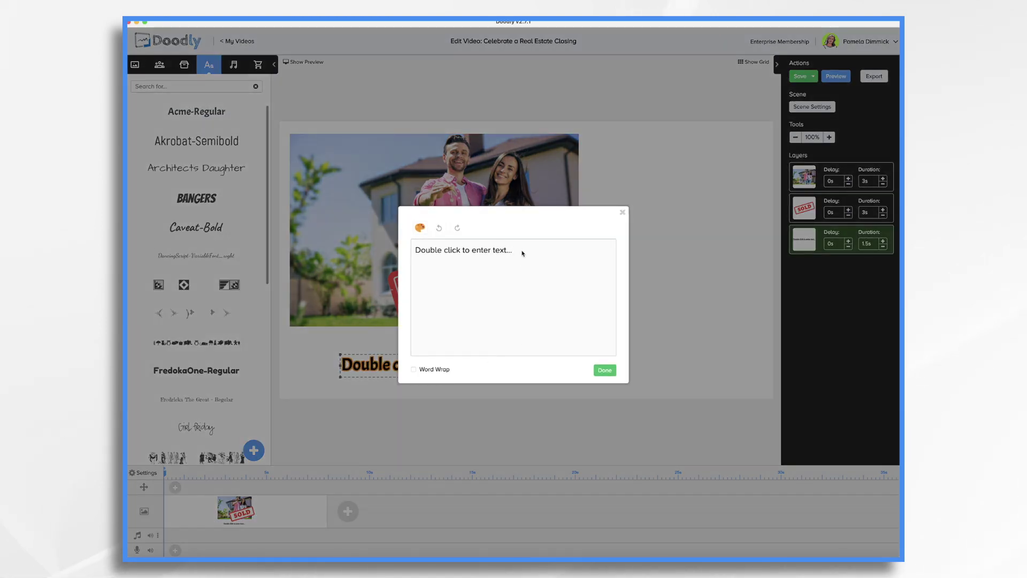
key(ctrl+a)
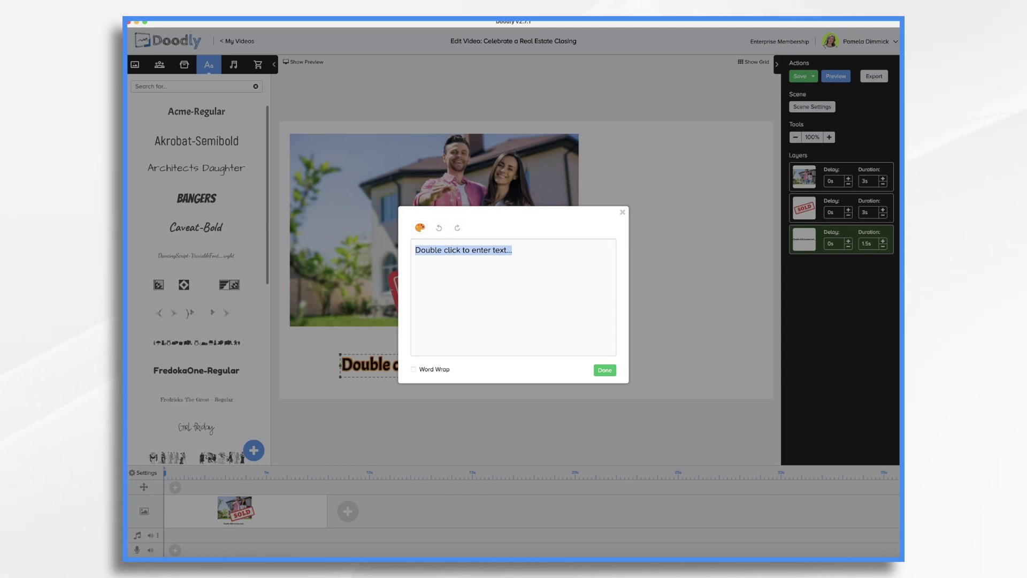
text(San Diego)
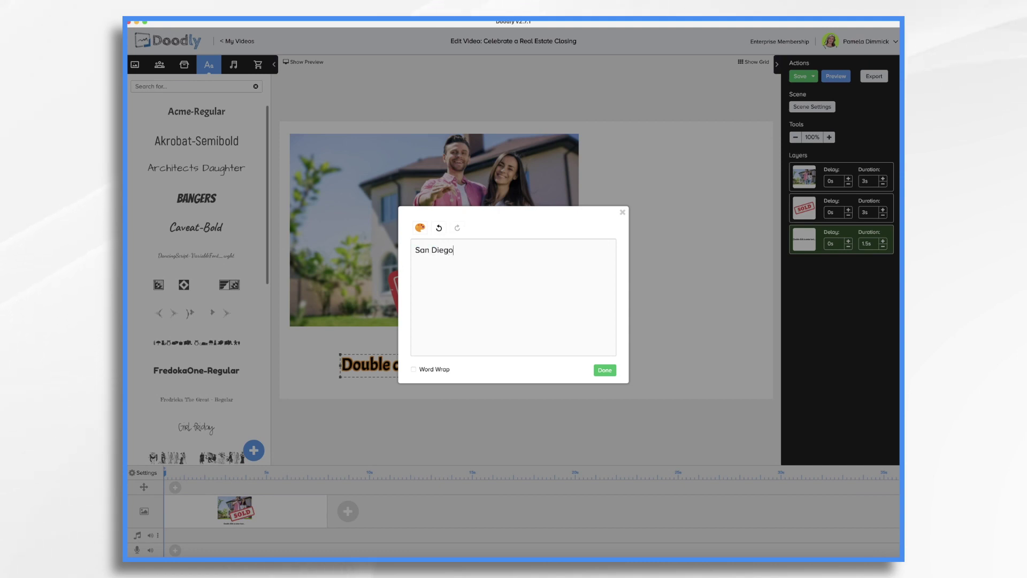
click(604, 370)
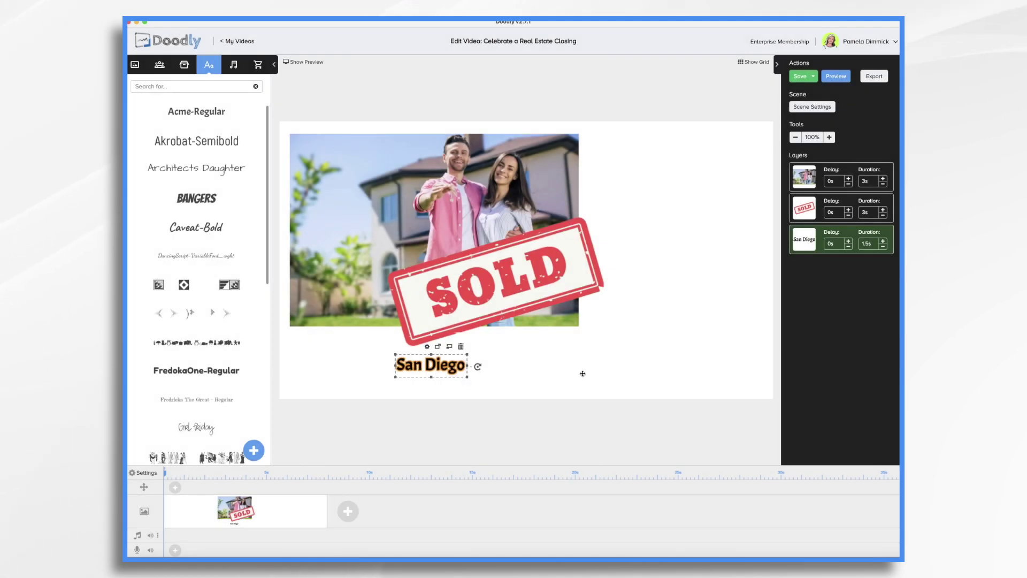
drag(532, 381, 482, 364)
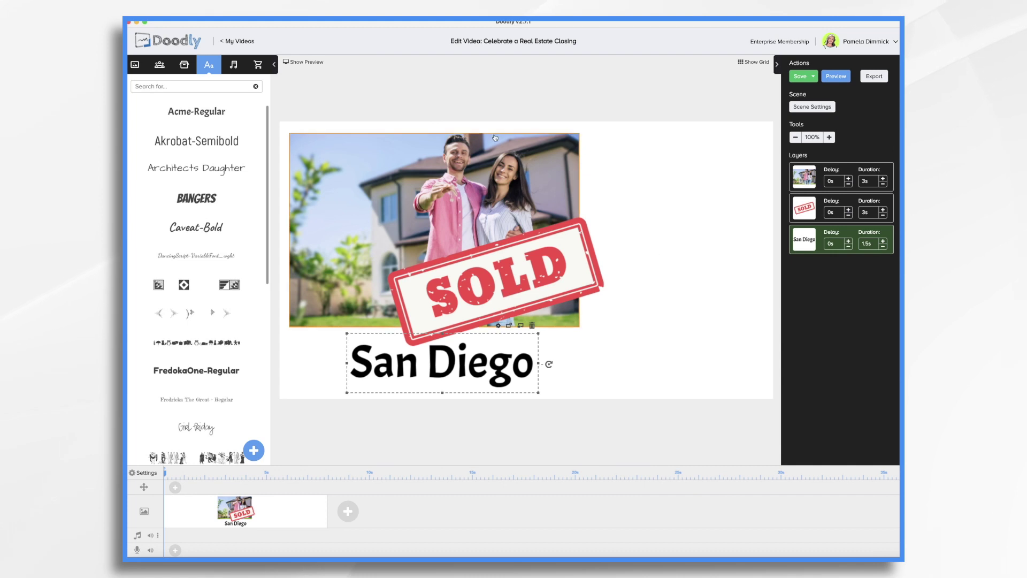
drag(167, 148, 669, 160)
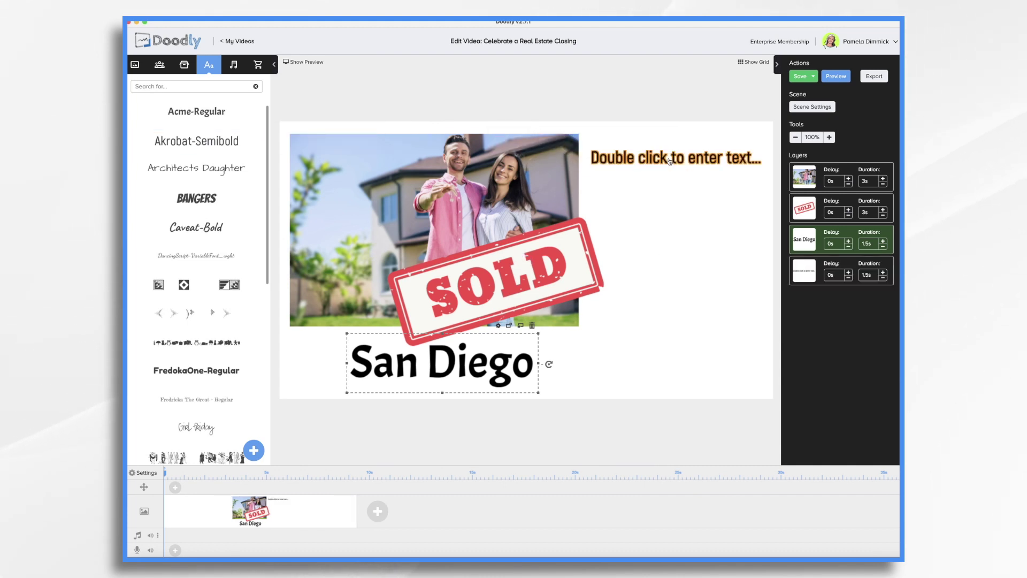
Step: Make the upper right text a congratulations headline addressed to the clients by name
double_click(663, 161)
text(Con)
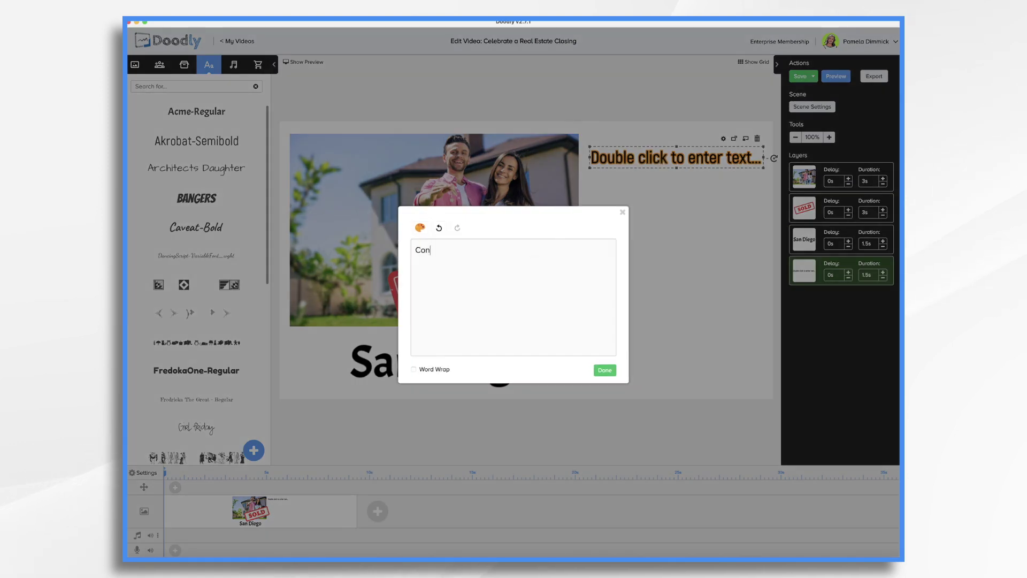
text(gratulations Mr. & Mrs. Garcia!)
click(605, 370)
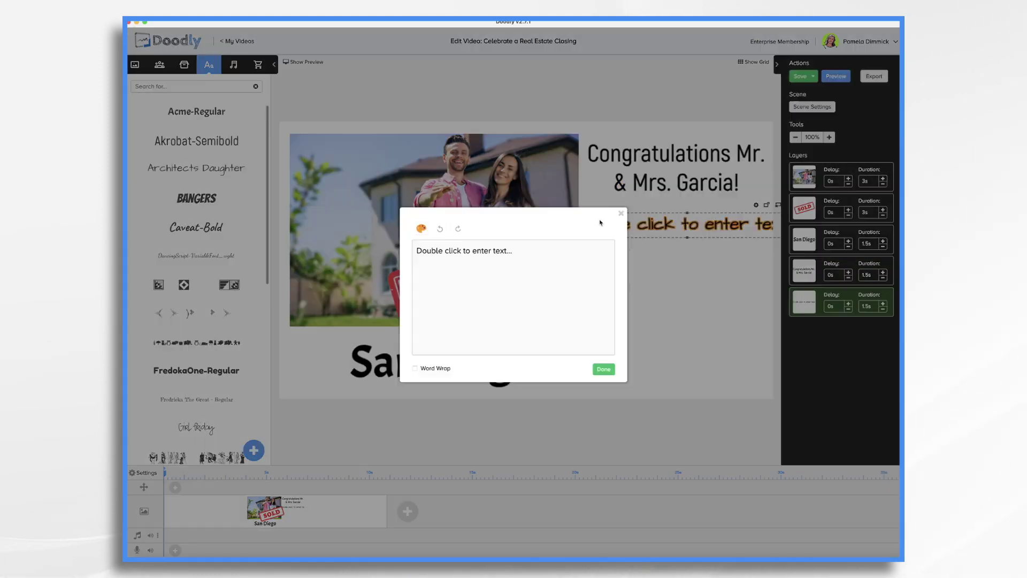
Step: Add a wrapped 'It Was a…' thank-you message and widen its text box
text(It Was a Pleasure Helping Your Find Your Dream Home)
click(414, 369)
click(604, 370)
drag(734, 224, 755, 253)
Step: Add the Acme Real Estate logo from a 'Logo' search below the thank-you message
click(184, 65)
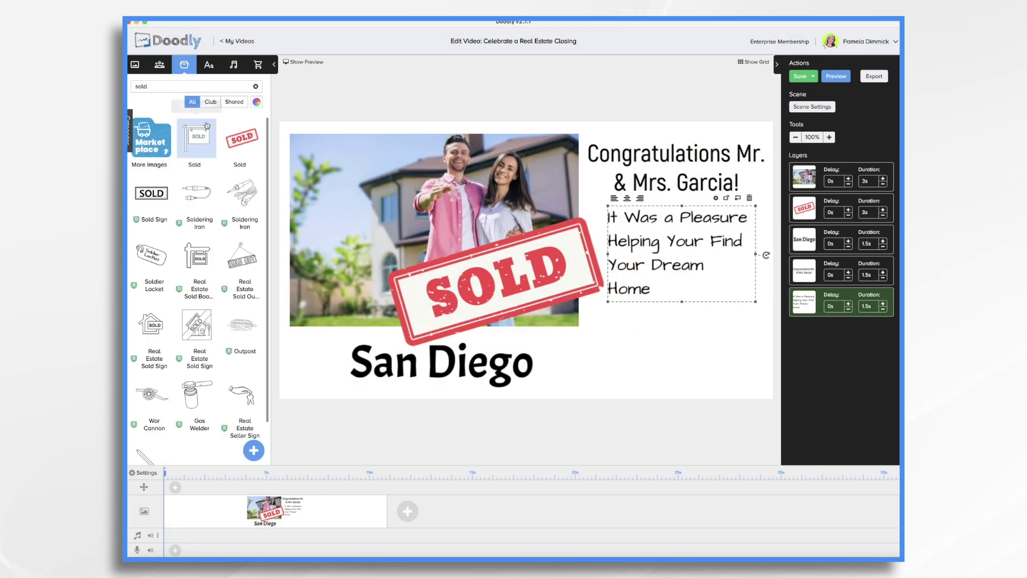
text(Logo)
scroll(197, 267, down, 5)
drag(197, 321, 676, 362)
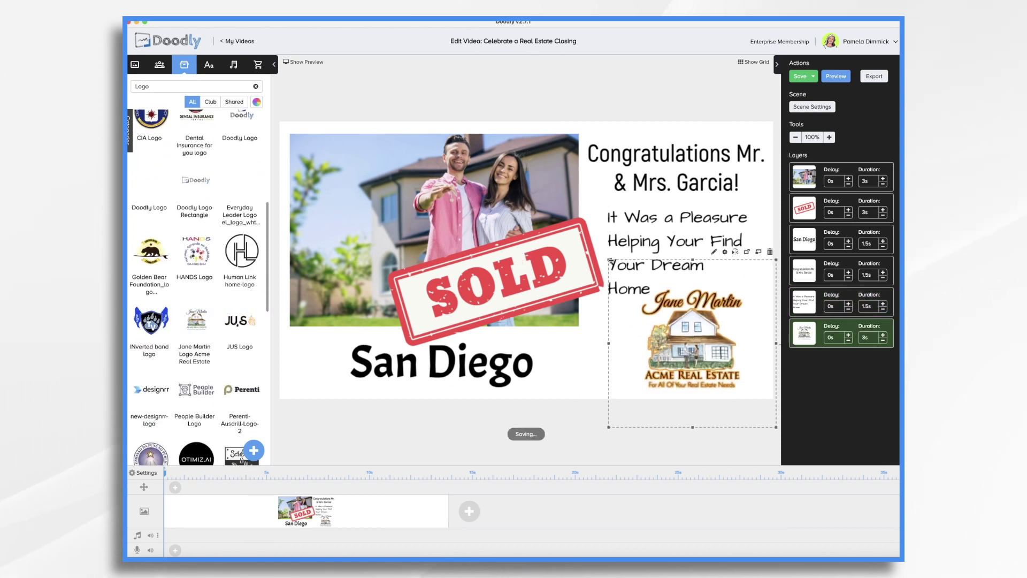
drag(658, 313, 624, 290)
Step: Change the congratulations headline's font to Acme-Regular
click(675, 160)
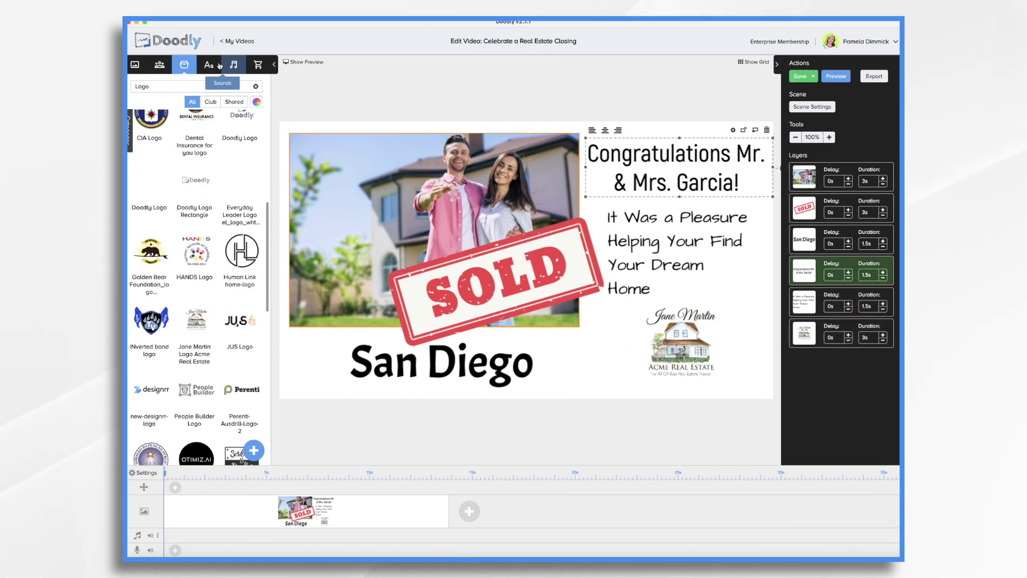
click(210, 65)
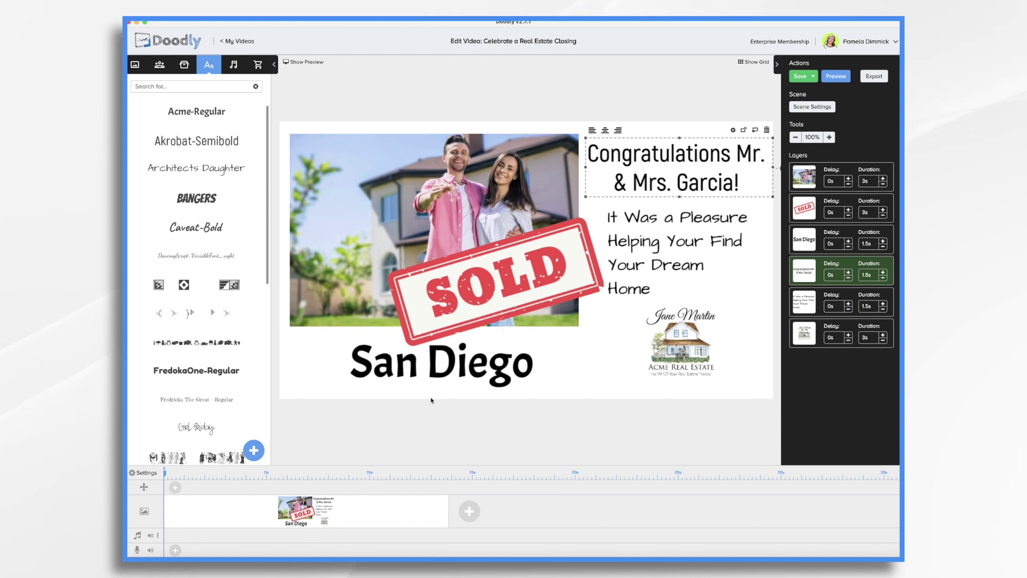
click(191, 113)
drag(191, 113, 637, 364)
text(ww.AcmeRealEstate.com)
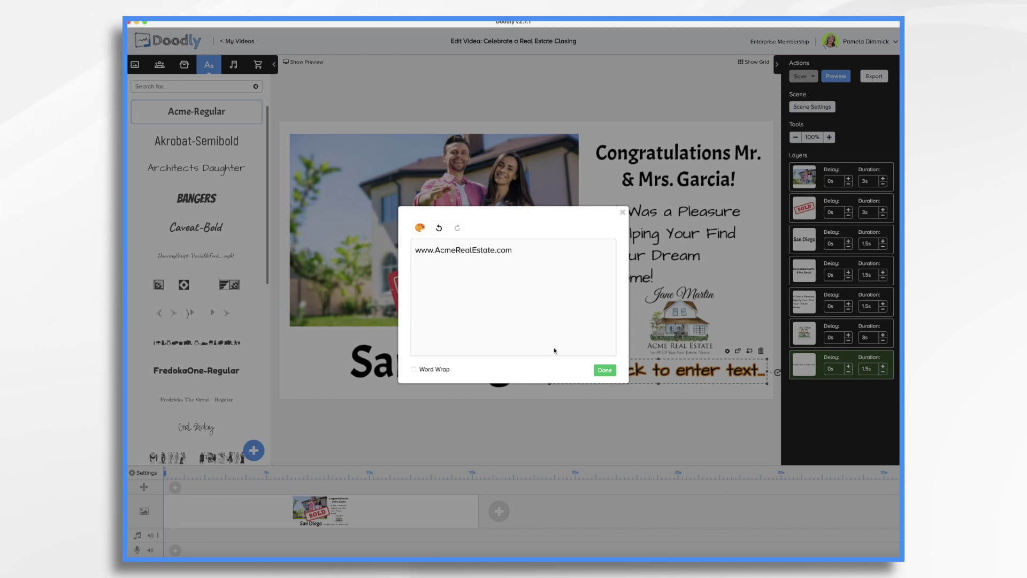
click(605, 370)
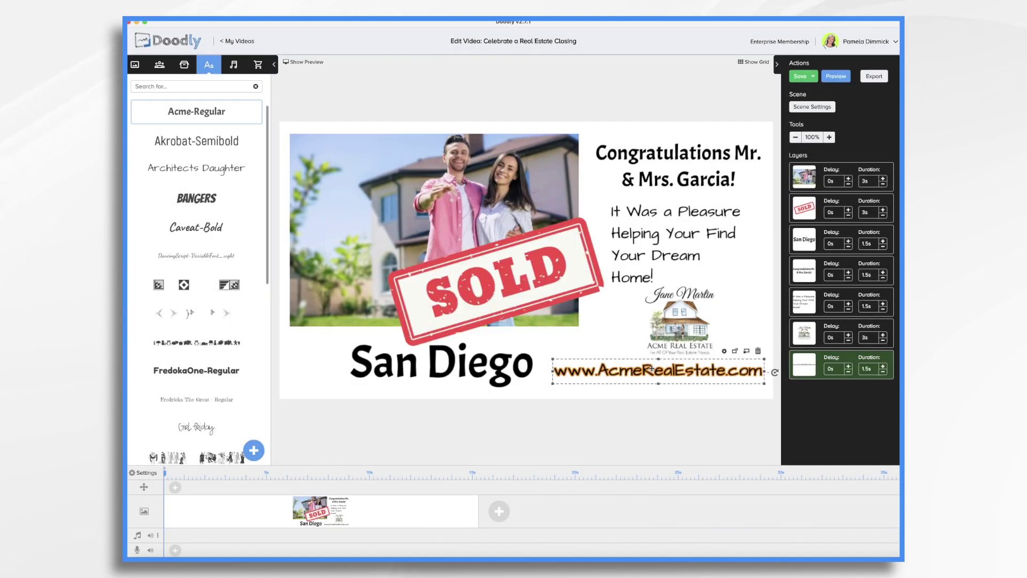
click(682, 330)
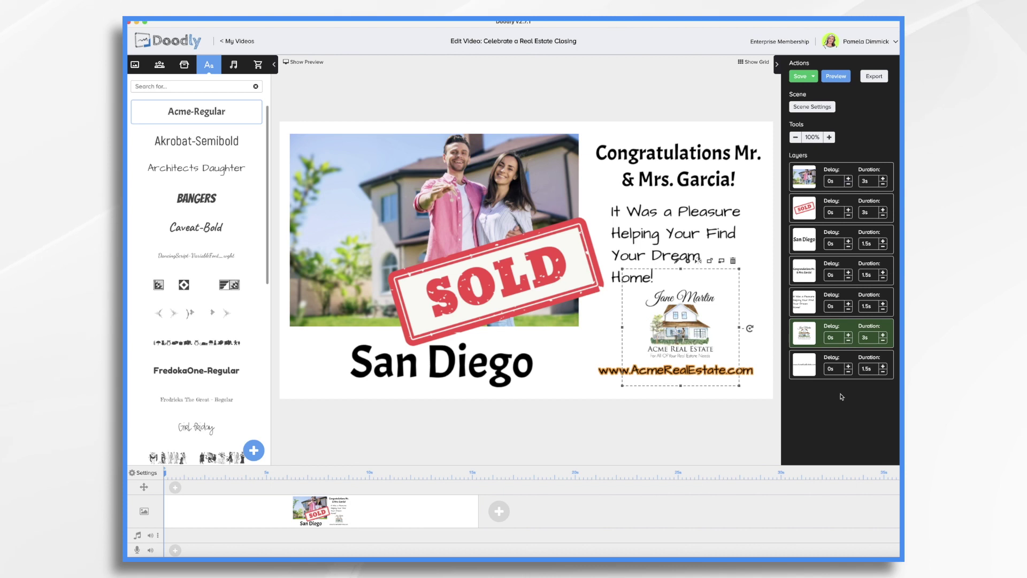
Step: Keep the agent logo's reveal style as Draw and save it
double_click(855, 335)
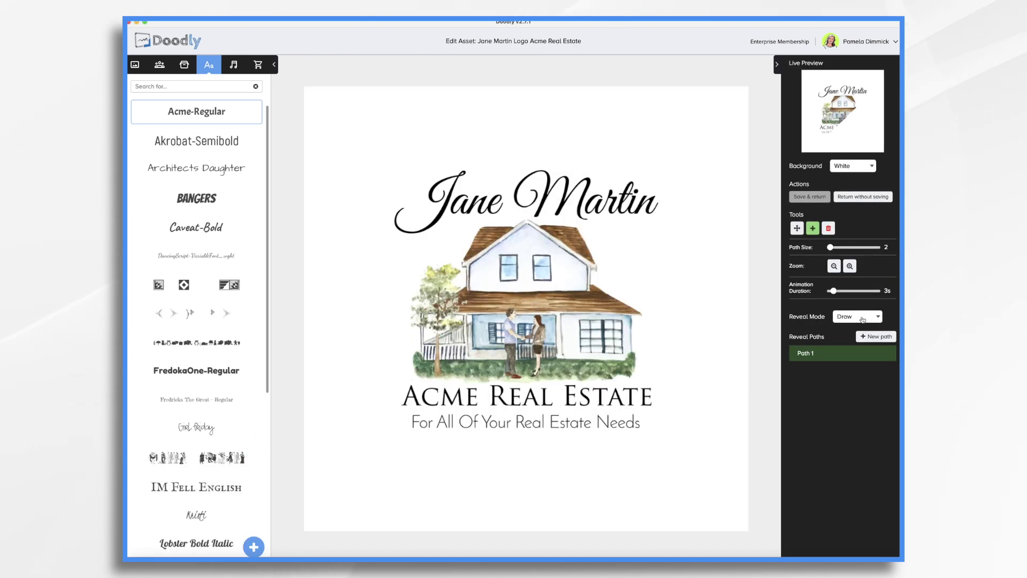
click(863, 317)
click(851, 317)
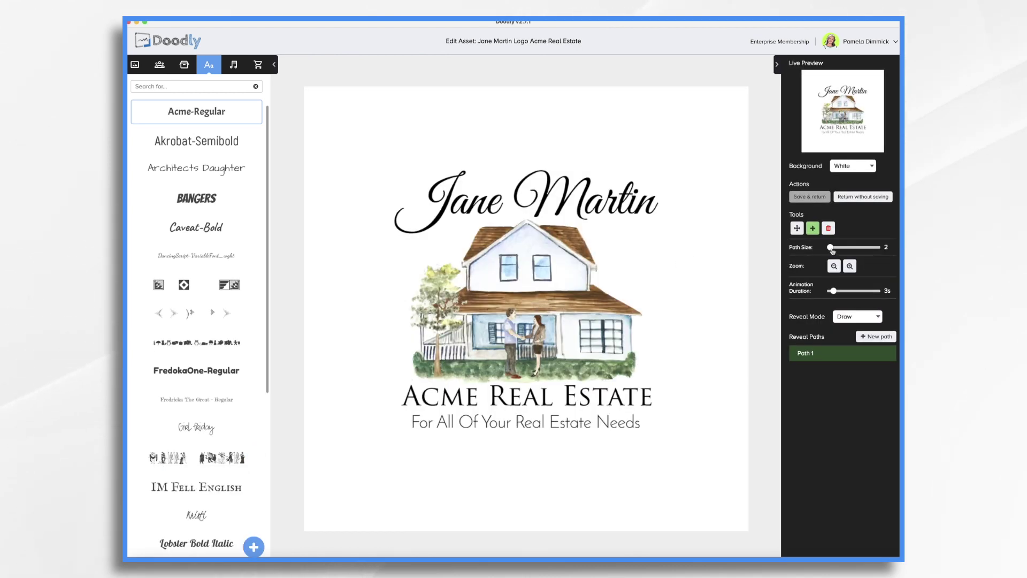
click(807, 198)
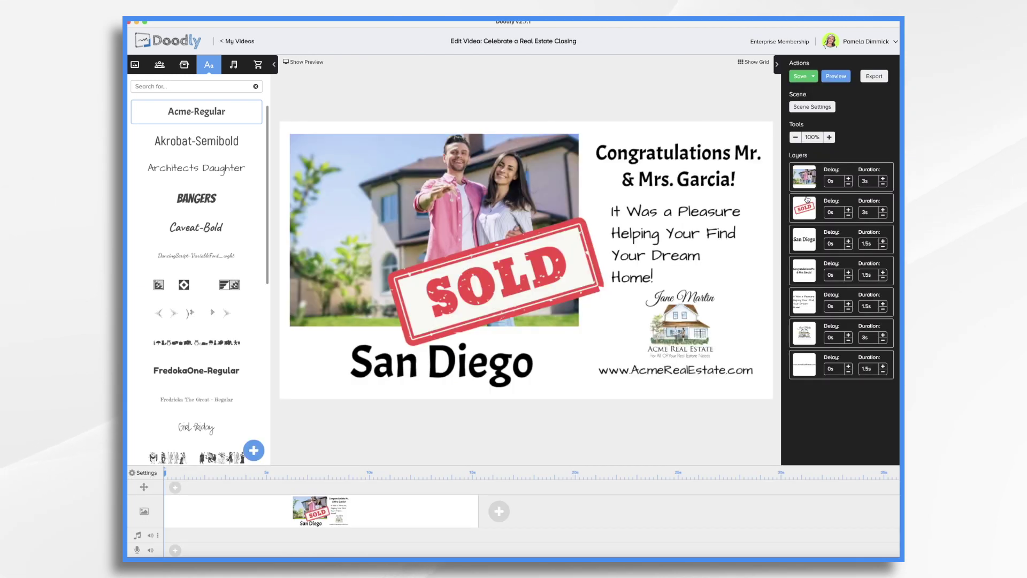
Step: Shorten draw durations: logo to 2s, house photo to 1.5s, SOLD stamp to 1.5s
click(883, 341)
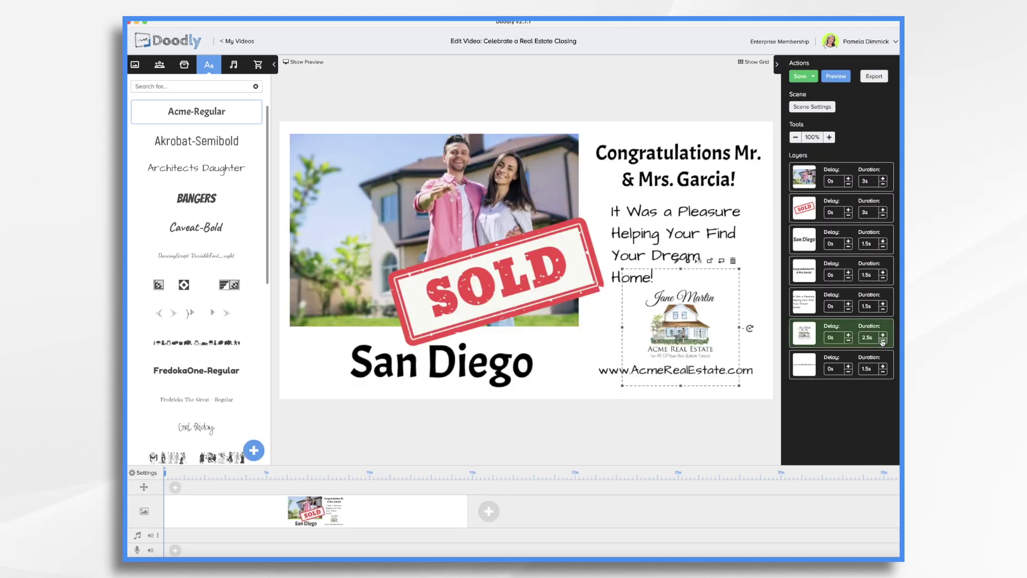
click(883, 341)
click(882, 184)
click(882, 184)
click(883, 184)
click(883, 216)
click(884, 216)
click(884, 217)
click(884, 247)
Step: Delay the headline by 1s, the logo by 1.5s and the website address by 1s
click(848, 272)
click(848, 272)
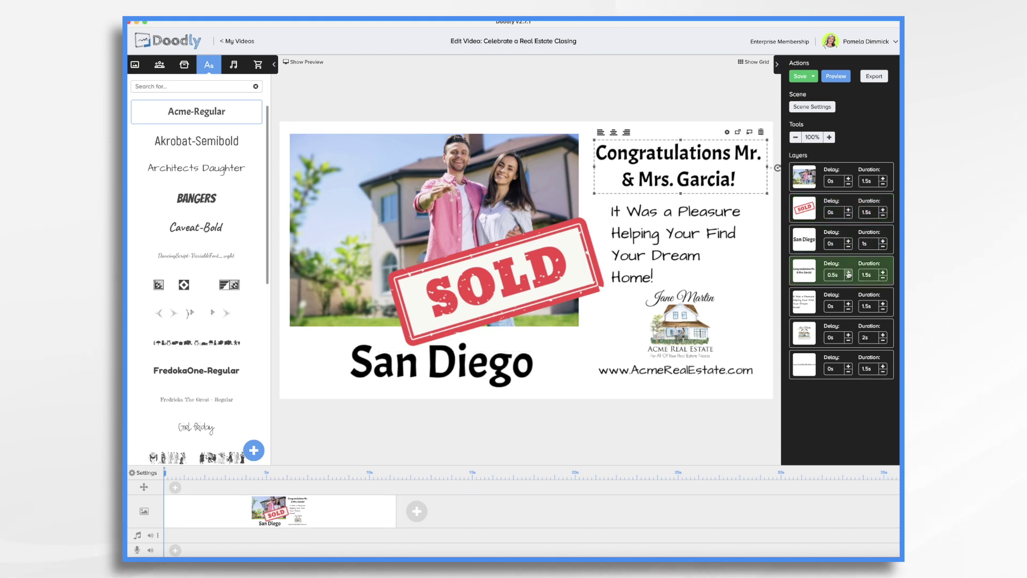
click(848, 335)
click(849, 335)
click(848, 335)
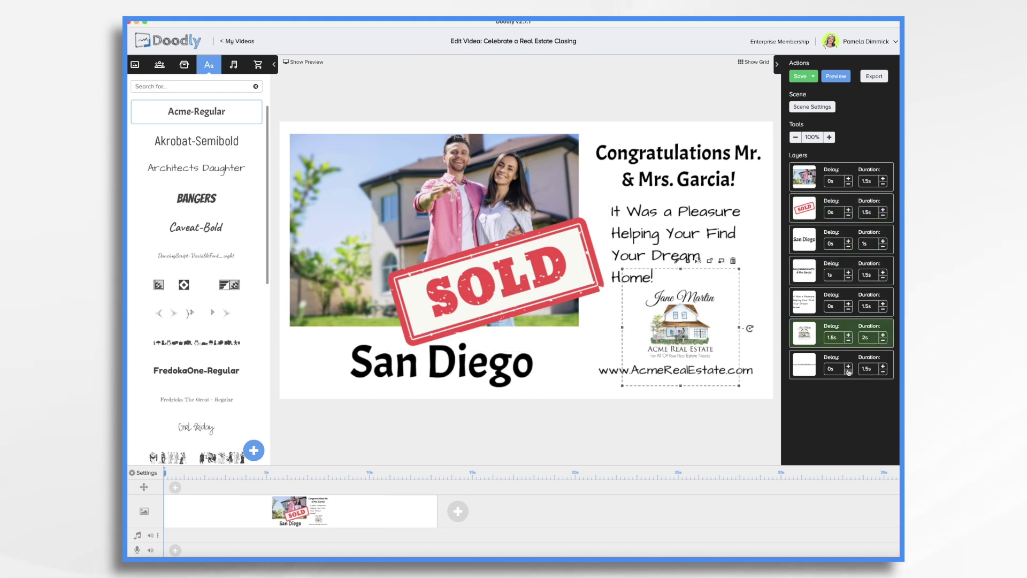
click(848, 366)
click(848, 365)
click(825, 108)
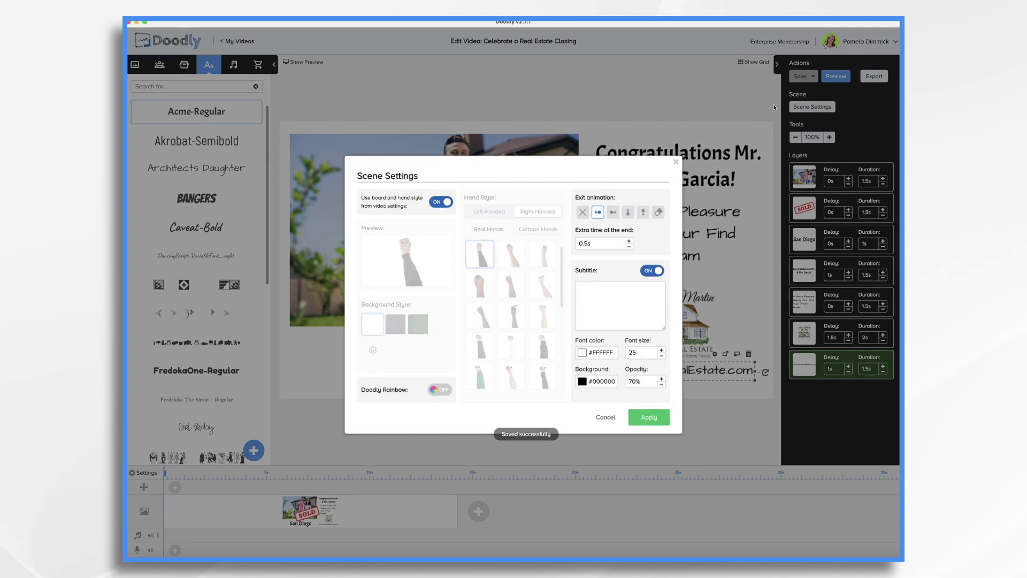
Step: Set the scene's extra time at the end to 2s and apply it
key(BackSpace)
key(BackSpace)
key(BackSpace)
key(BackSpace)
text(2s)
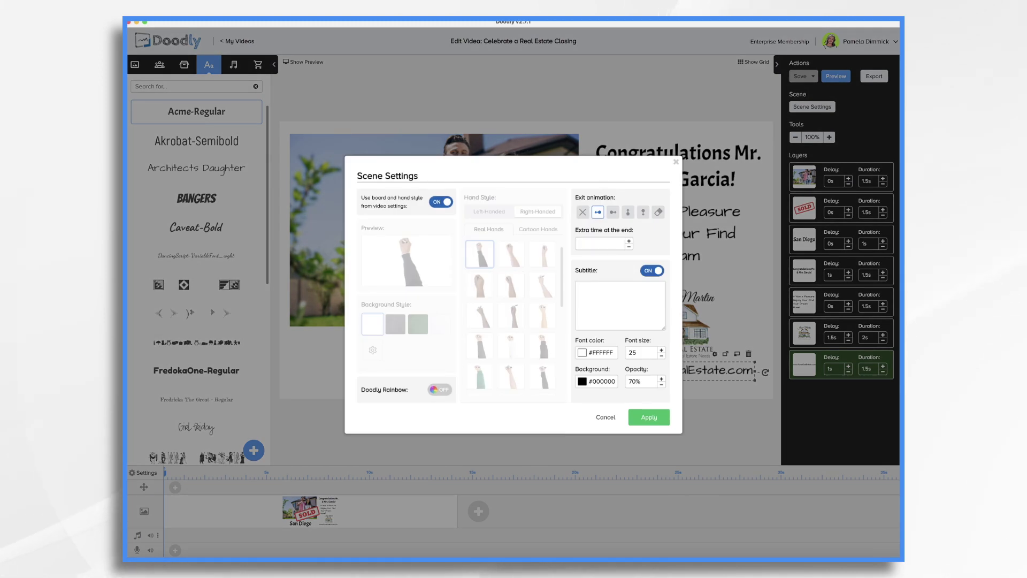
click(650, 421)
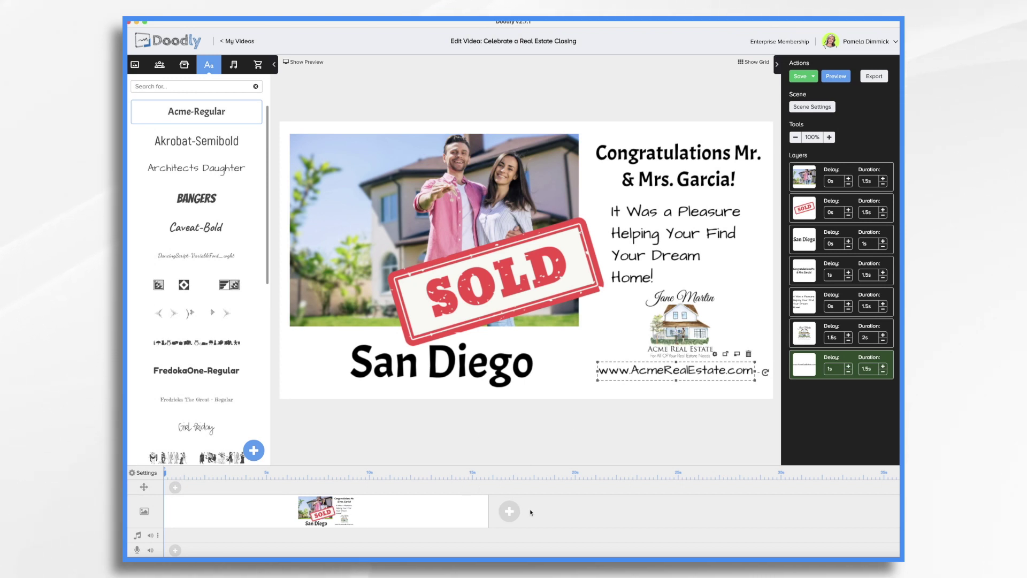
click(838, 78)
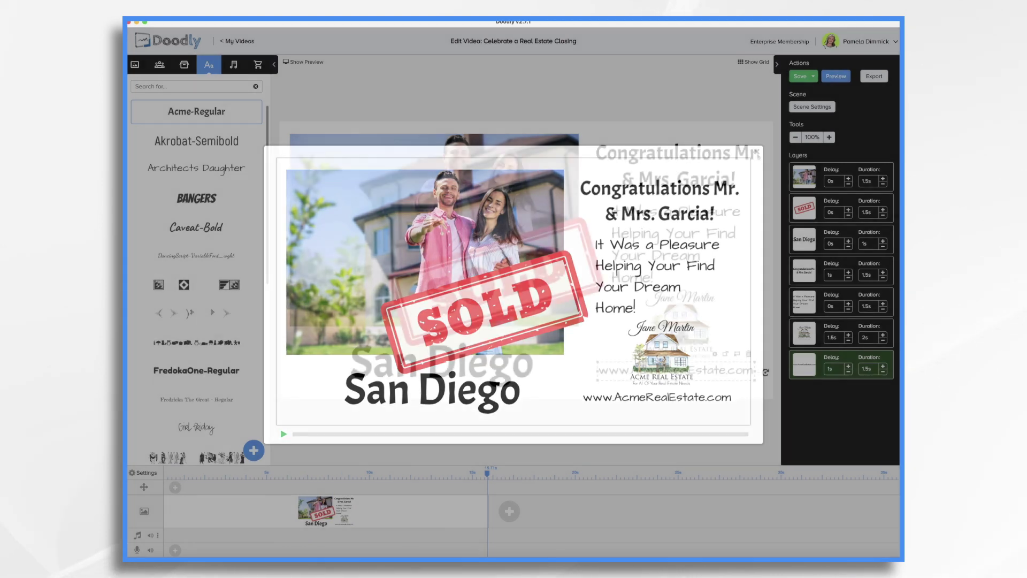
click(757, 152)
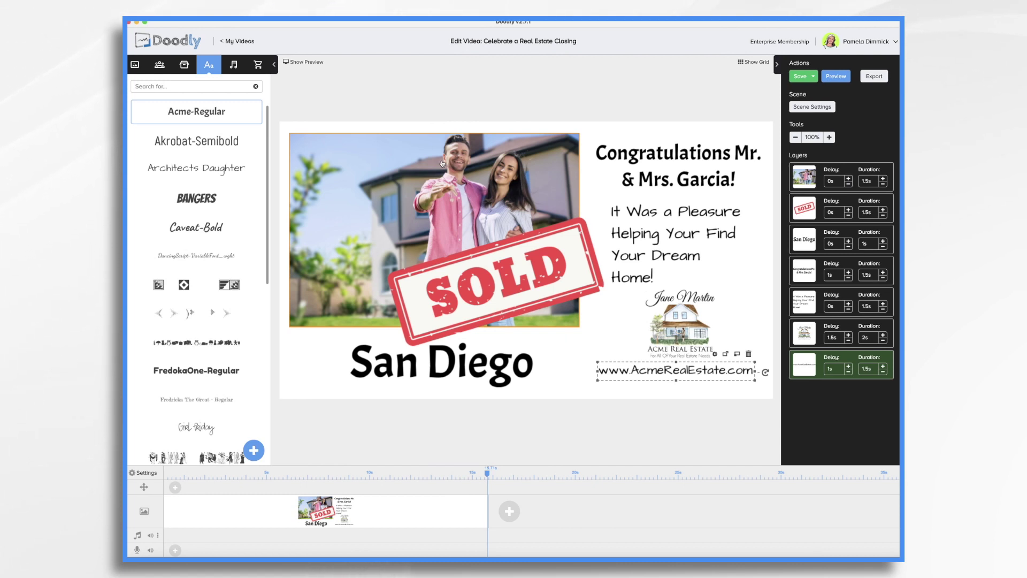
Step: Replace the couple's photo with the House Color image found by searching props for 'house'
click(458, 200)
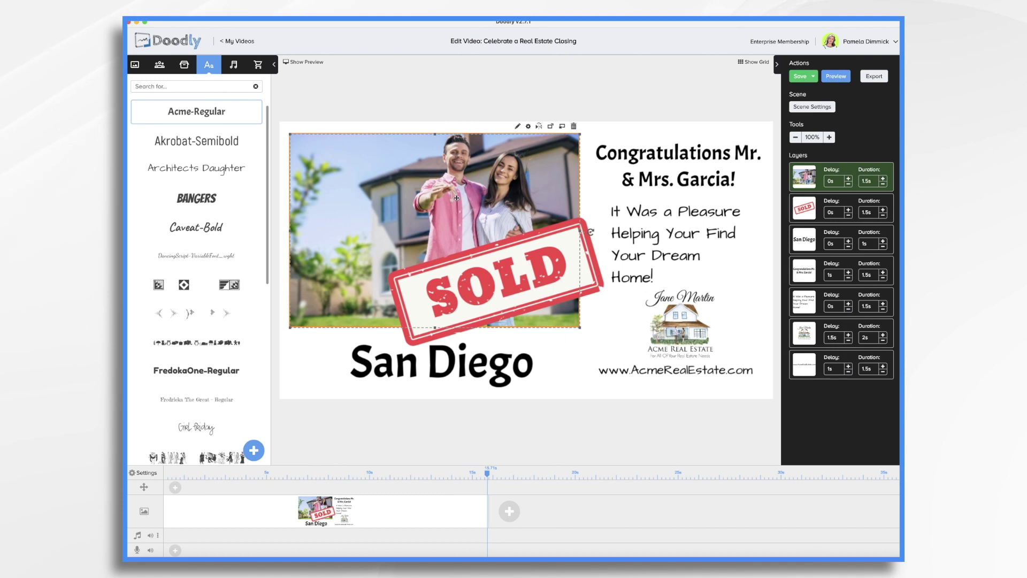
click(185, 65)
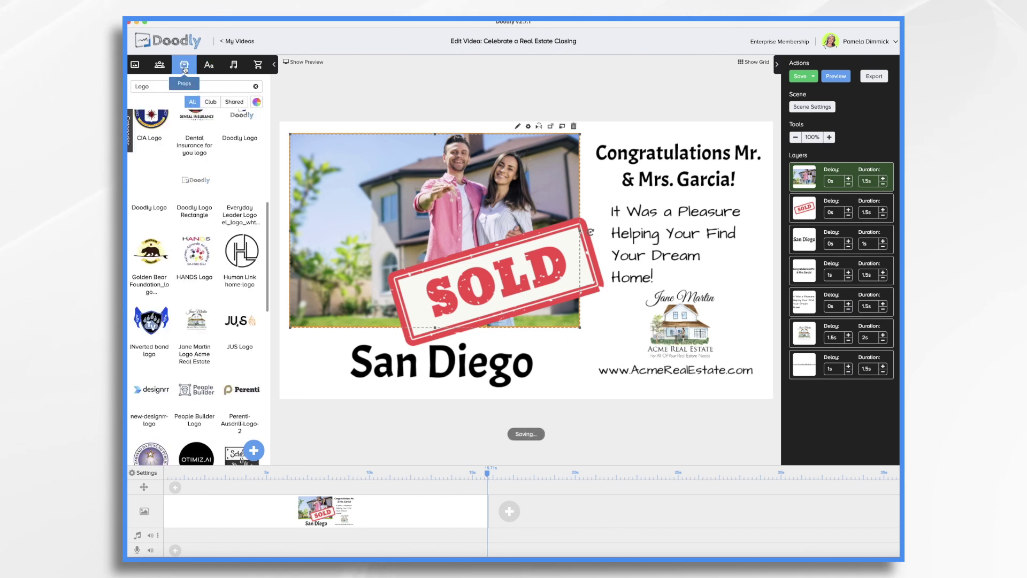
key(BackSpace)
key(BackSpace)
key(BackSpace)
key(BackSpace)
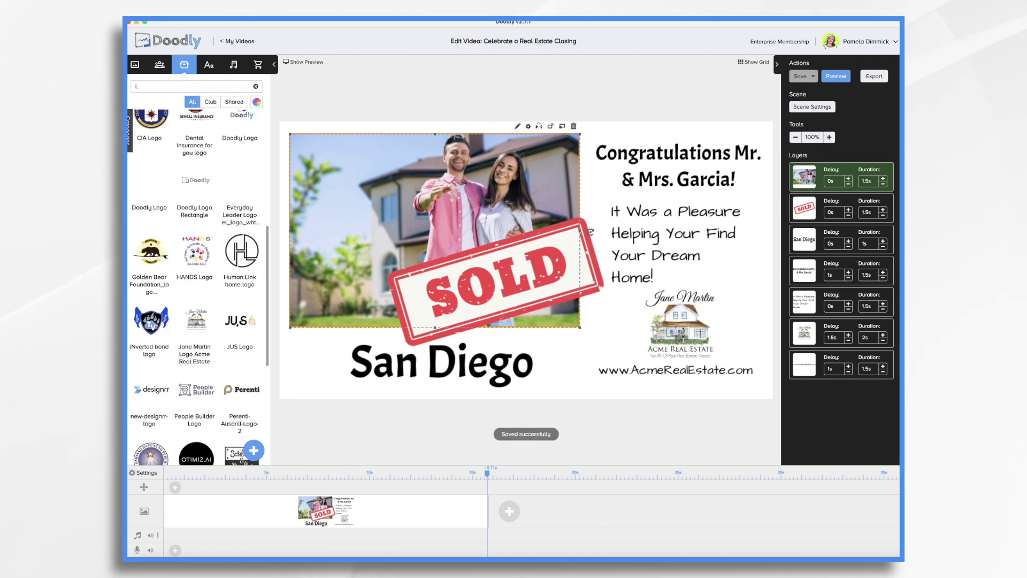
text(house)
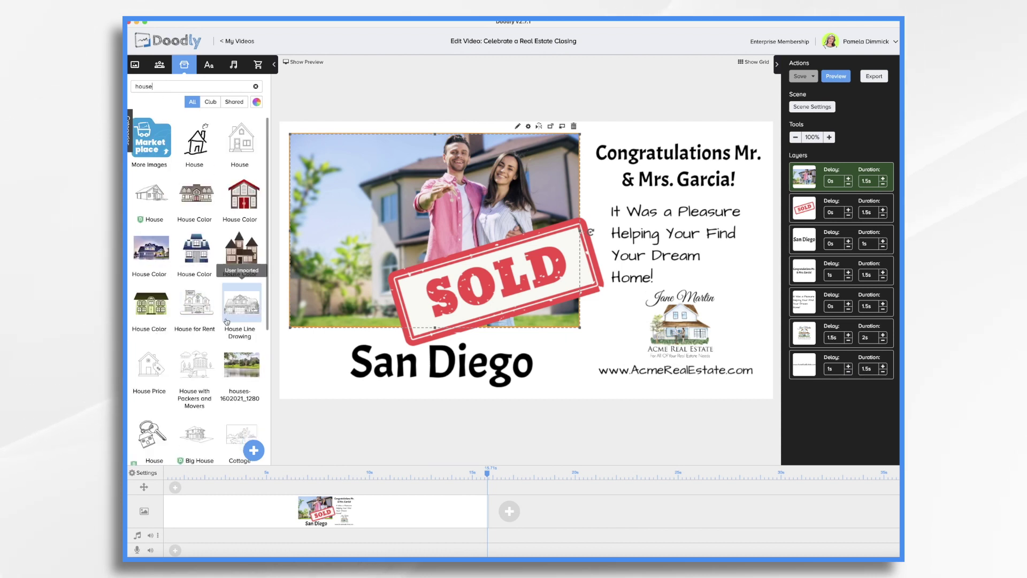
scroll(161, 273, down, 3)
scroll(149, 256, up, 3)
drag(135, 250, 407, 229)
click(542, 304)
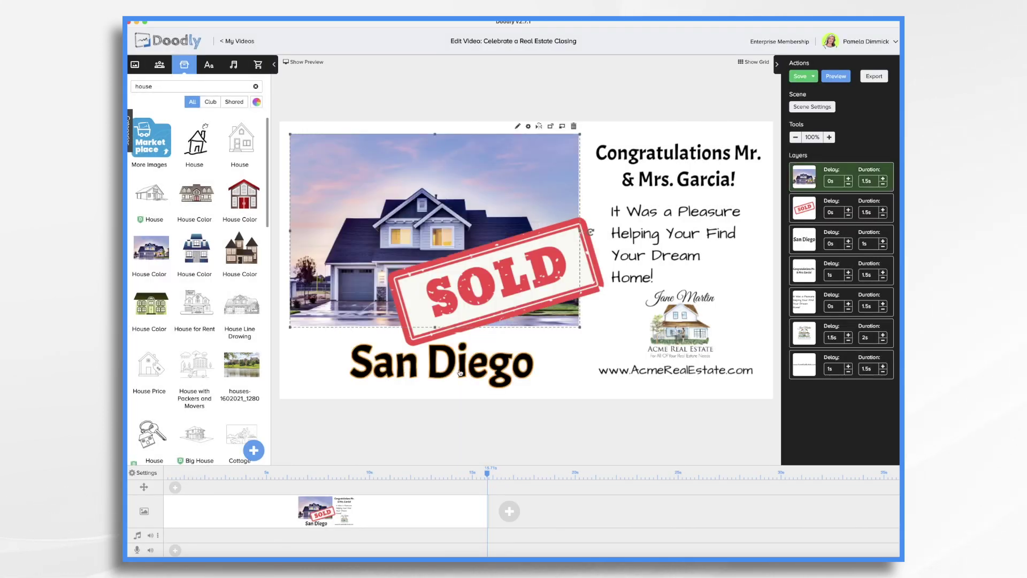
click(690, 160)
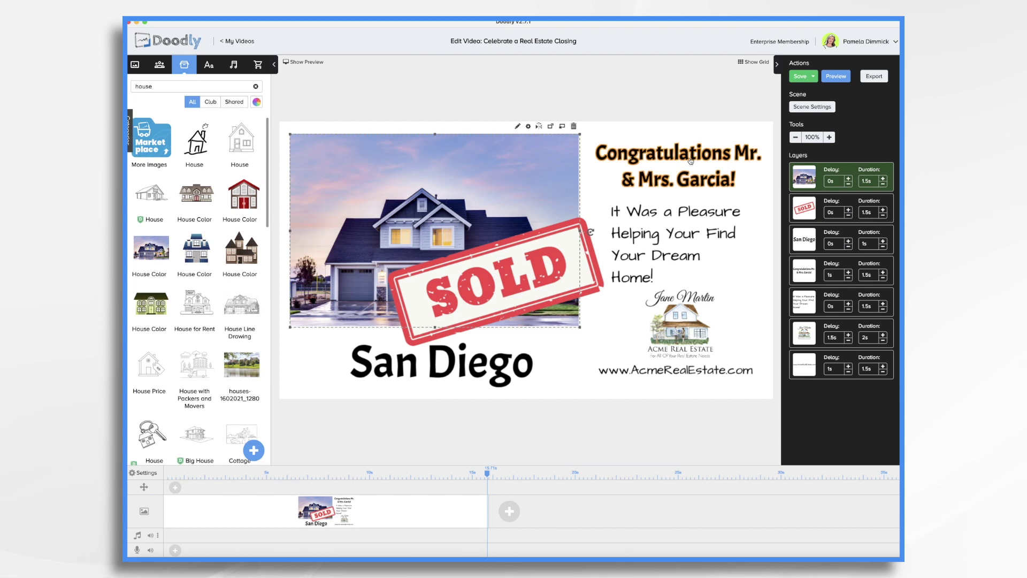
Step: Change the headline text to 'Another House Sold!'
double_click(690, 159)
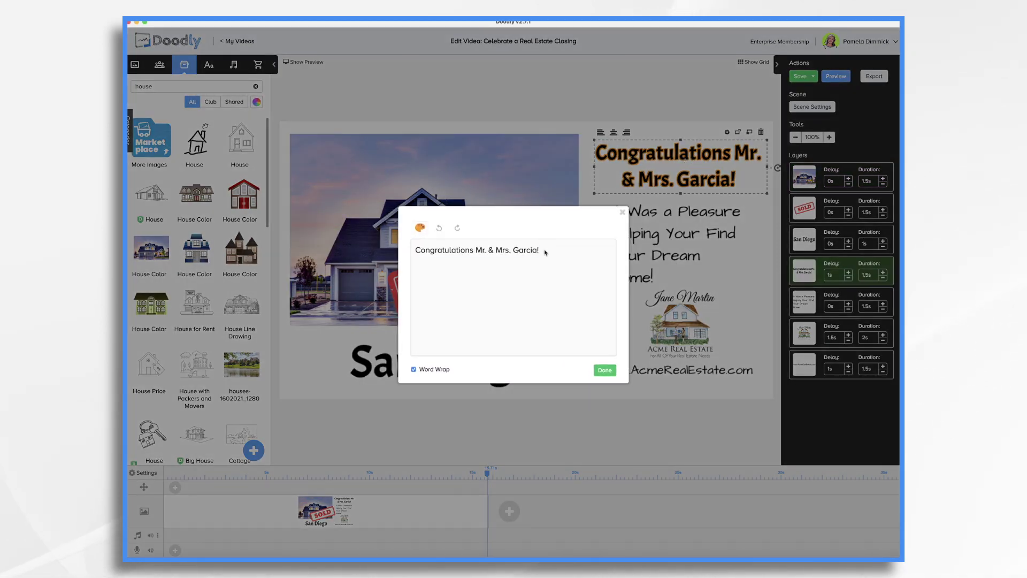
key(super+a)
key(Right)
key(super+a)
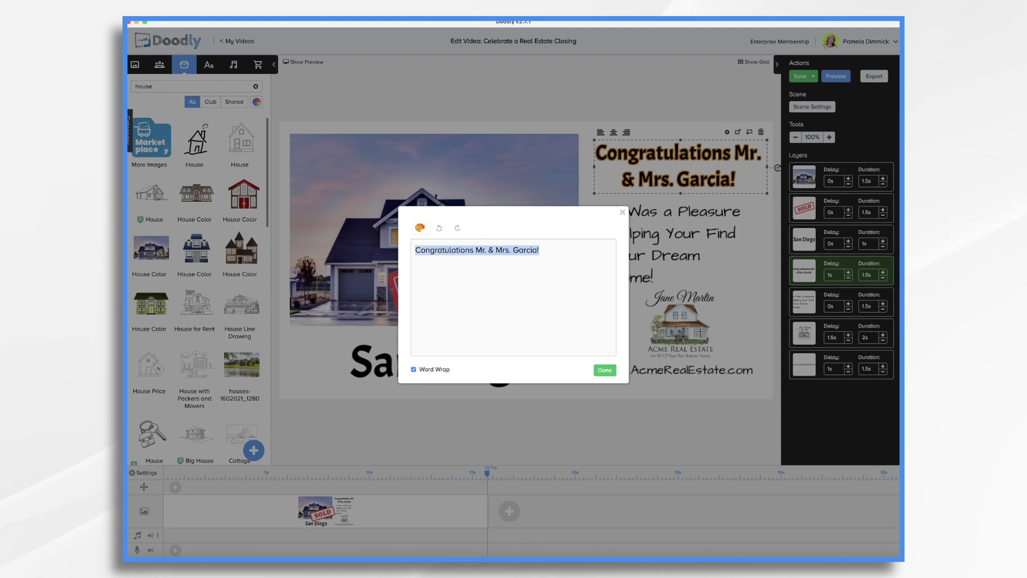
text(Another House Sold!)
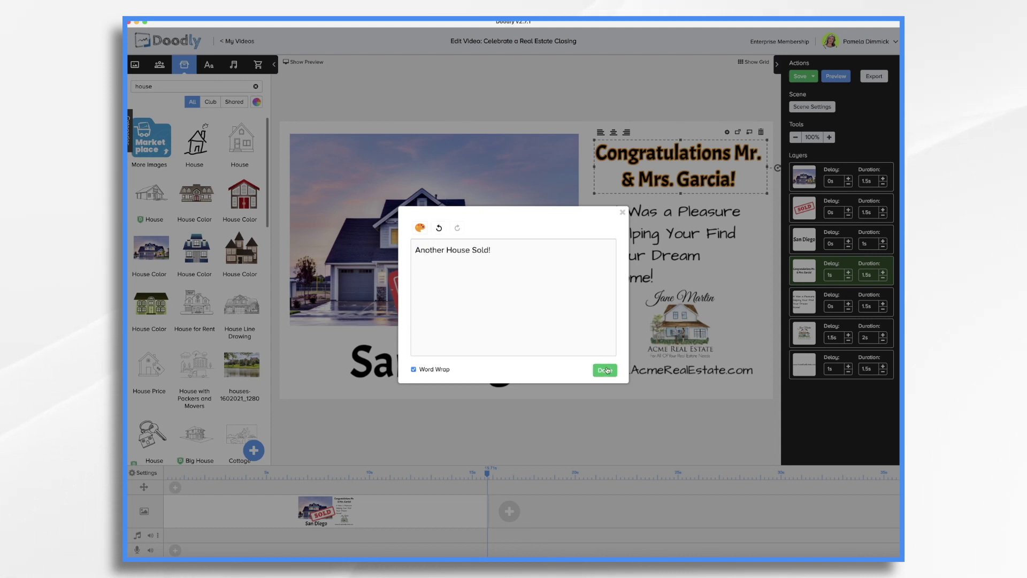
click(605, 370)
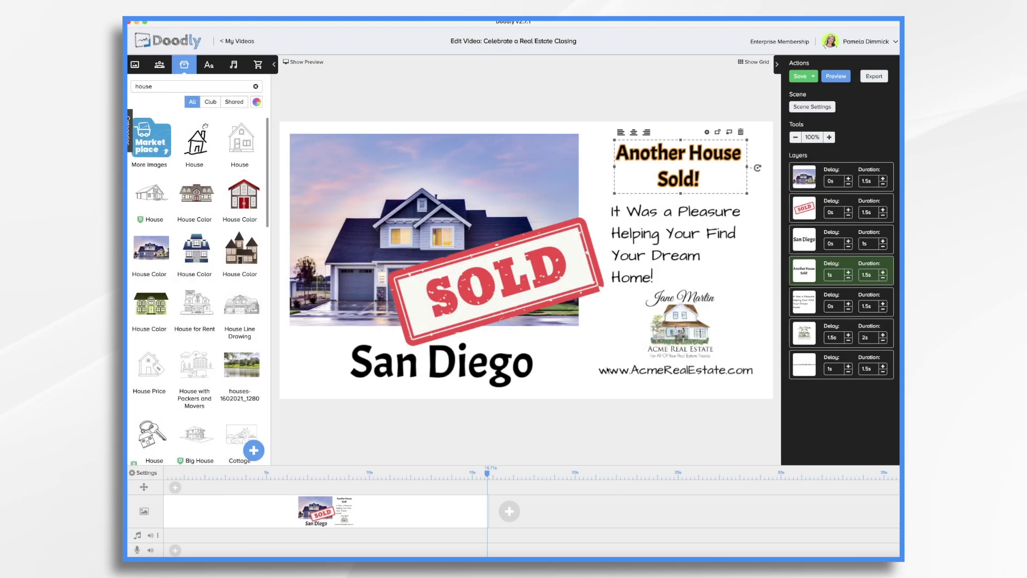
Step: Reword the message to 'It Was a Pleasure Helping These Clients Find Their Dream Home!'
double_click(679, 238)
click(530, 250)
key(BackSpace)
key(BackSpace)
key(BackSpace)
key(BackSpace)
text(These)
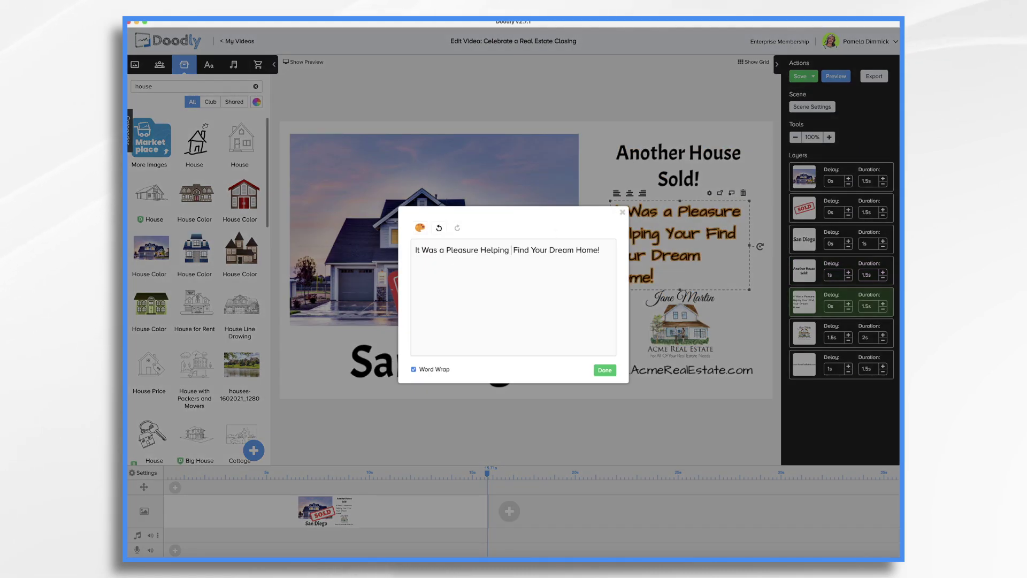
text( Clients)
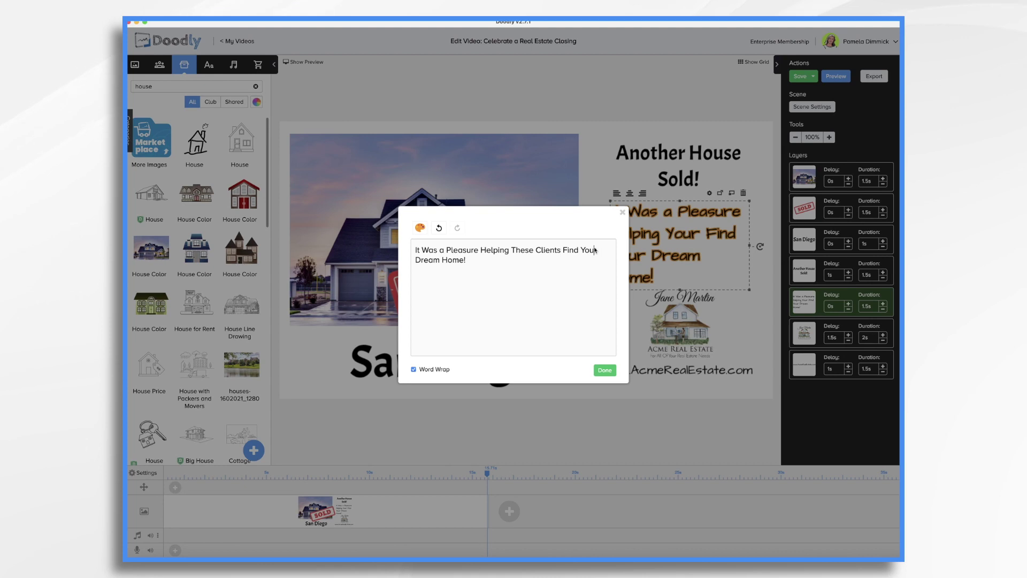
key(BackSpace)
key(BackSpace)
key(BackSpace)
text(Thei)
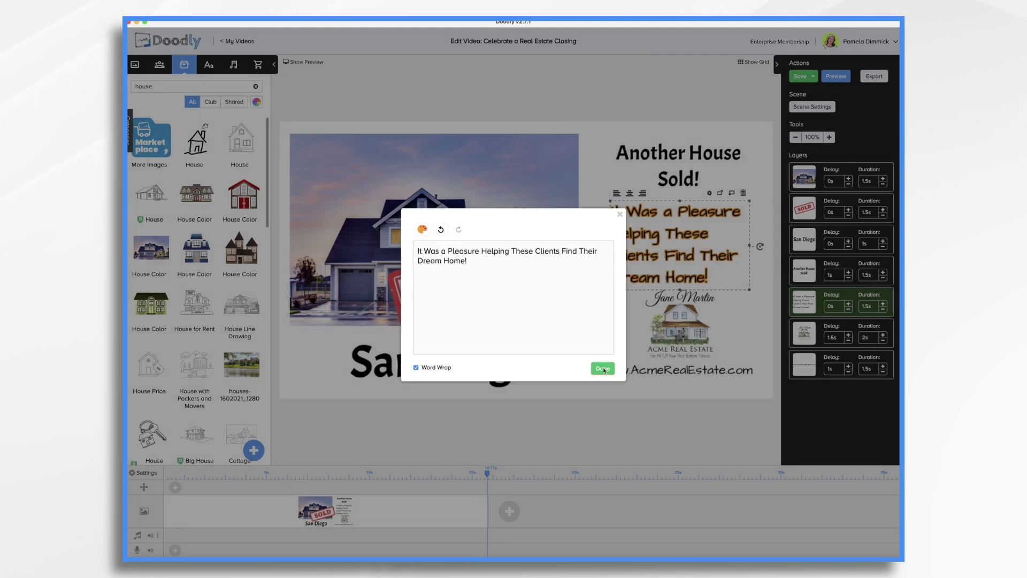
click(605, 370)
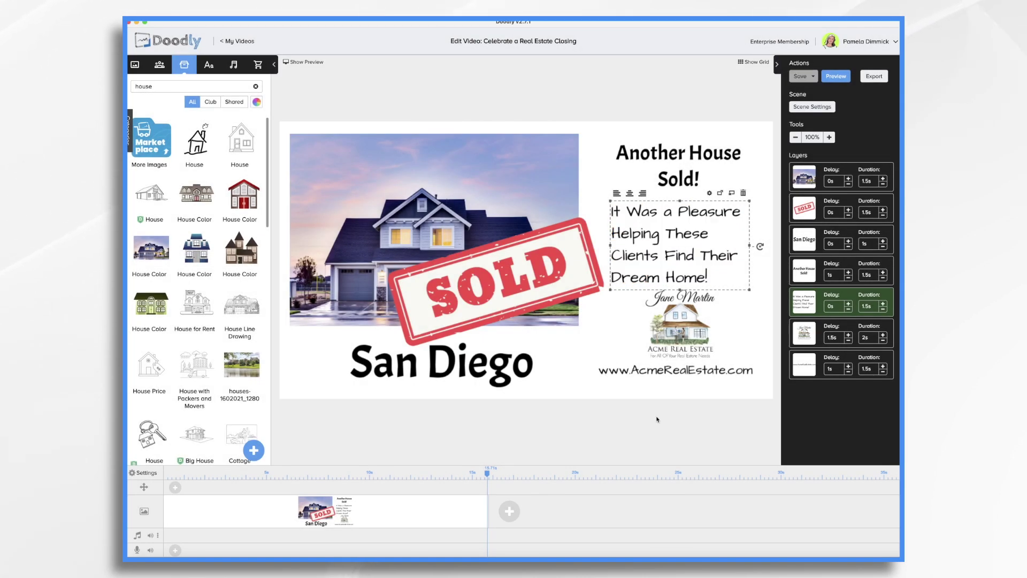